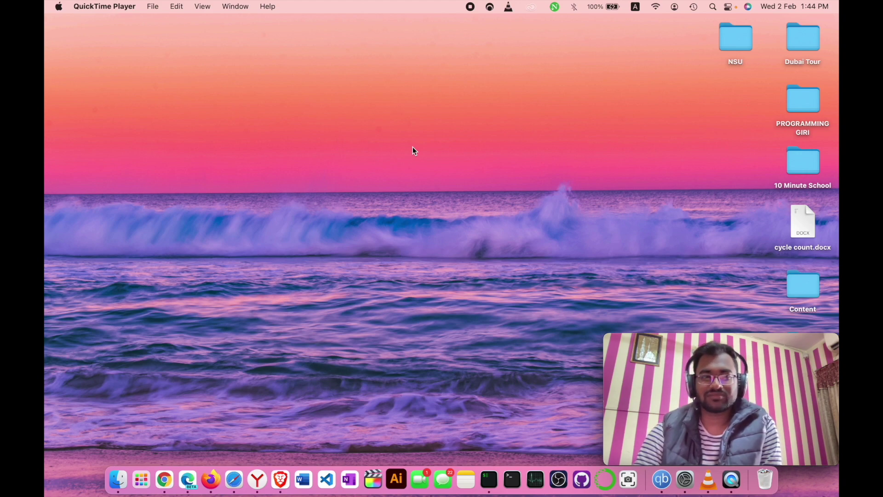
# Return to Chrome and bring up the 'chrome web store' Google Search results
pyautogui.hotkey('ctrl', 'Right')
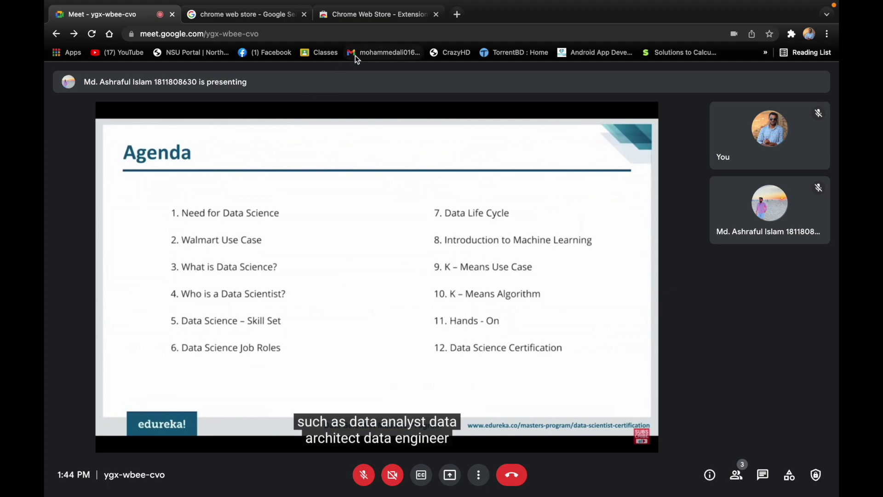
pyautogui.click(278, 19)
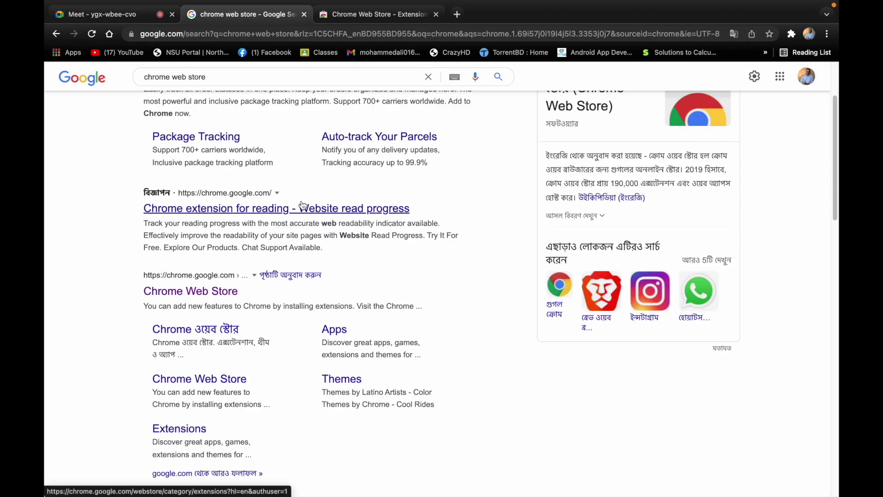
# Search the Chrome Web Store for 'screen recorder'
pyautogui.click(390, 18)
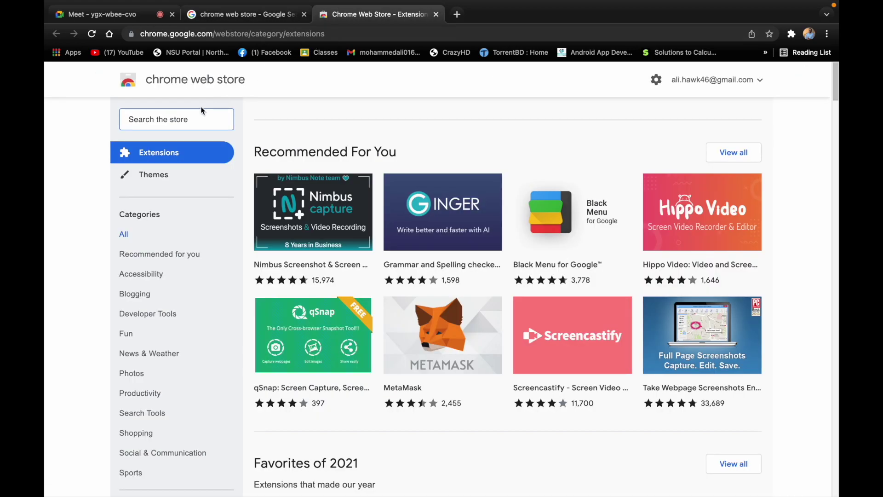
pyautogui.press('super+v')
pyautogui.press('super+a')
pyautogui.press('BackSpace')
pyautogui.write('screen ')
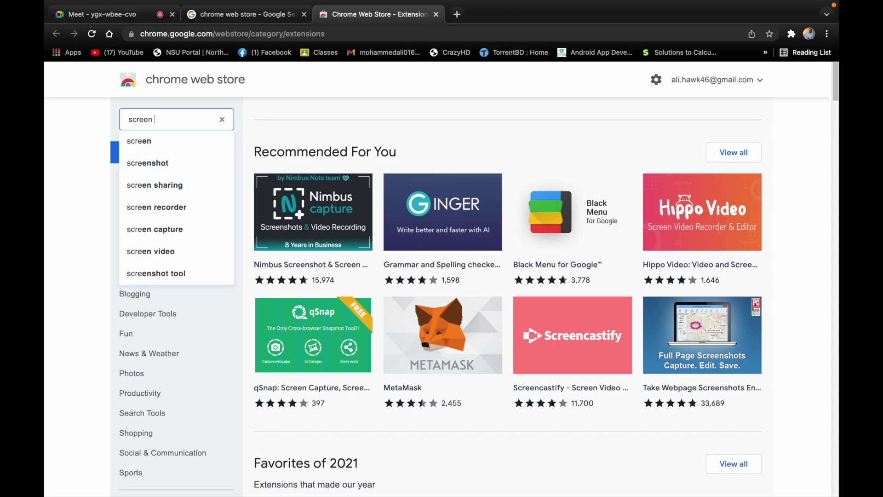
pyautogui.write('recorde')
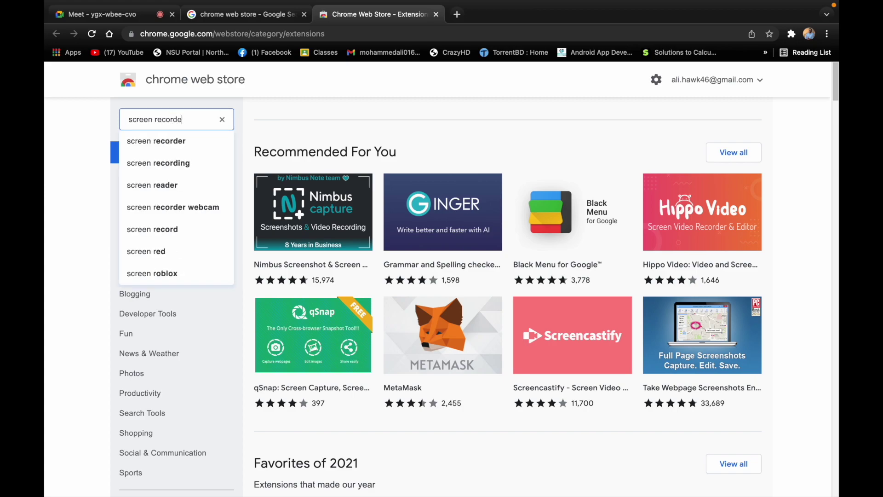
pyautogui.write('r')
pyautogui.press('Return')
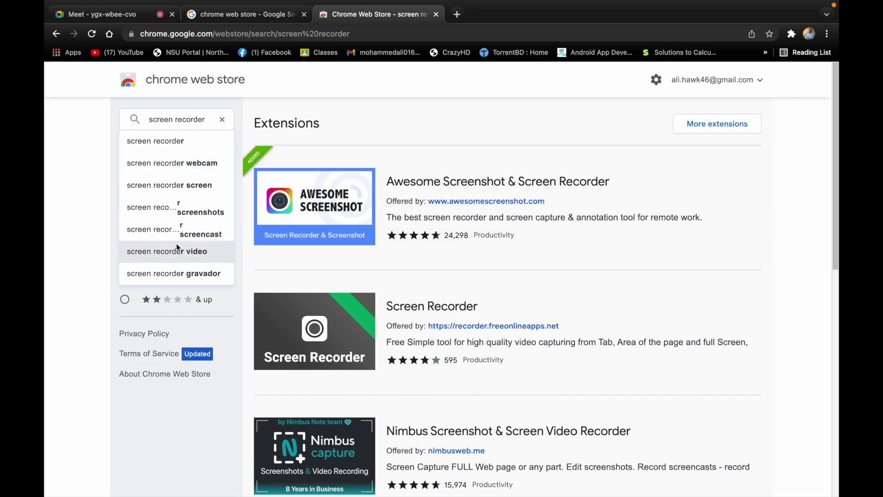
# Filter the results to Extensions and open the SCRE.IO Screen Recorder listing in a new tab
pyautogui.click(86, 186)
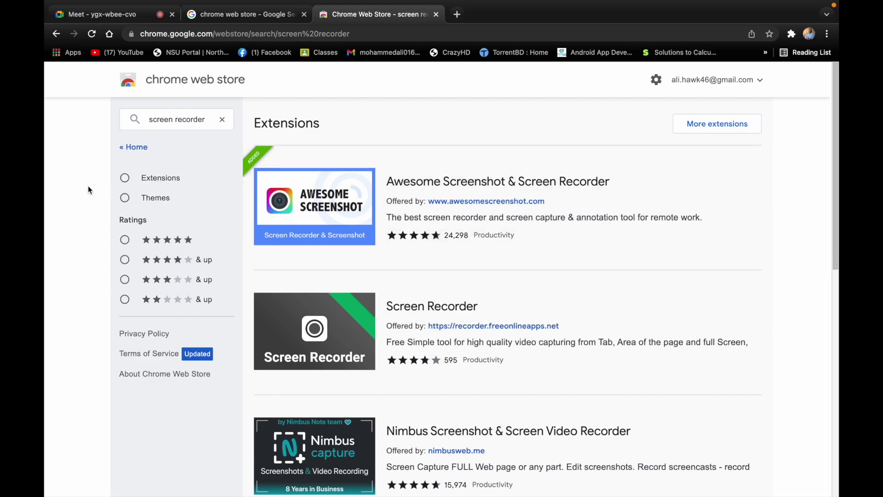
pyautogui.click(125, 180)
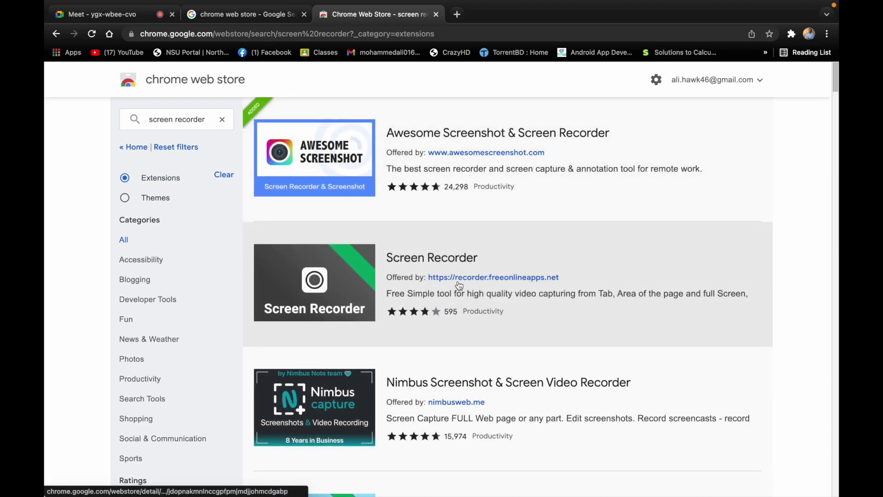
pyautogui.scroll(-7, 459, 286)
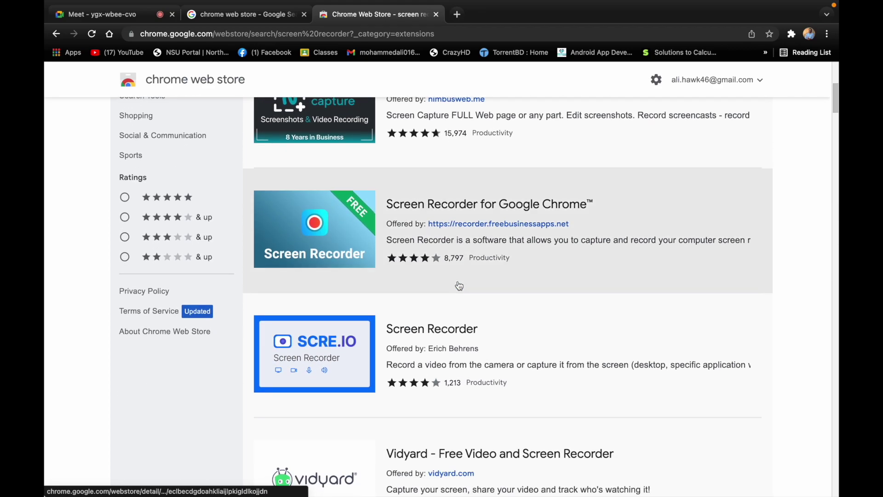
pyautogui.keyDown('super'); pyautogui.click(452, 339); pyautogui.keyUp('super')
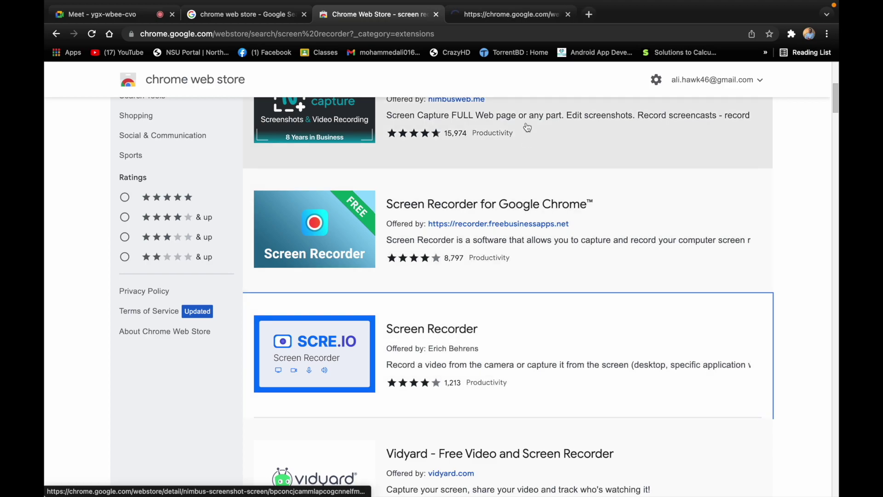
# Add the SCRE.IO Screen Recorder extension to Chrome
pyautogui.click(501, 16)
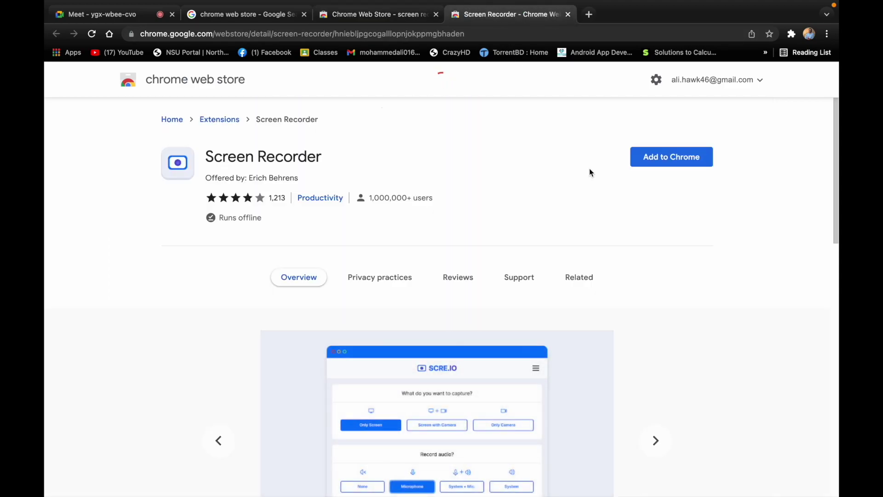
pyautogui.click(652, 166)
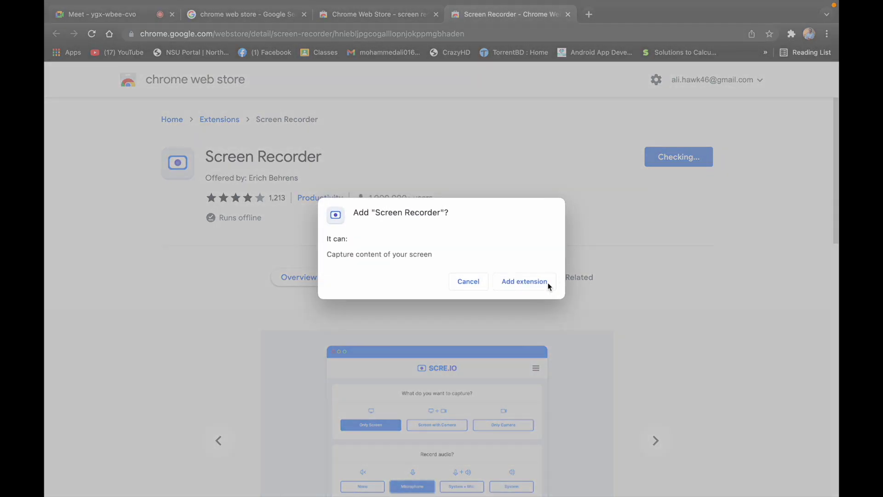
pyautogui.click(534, 275)
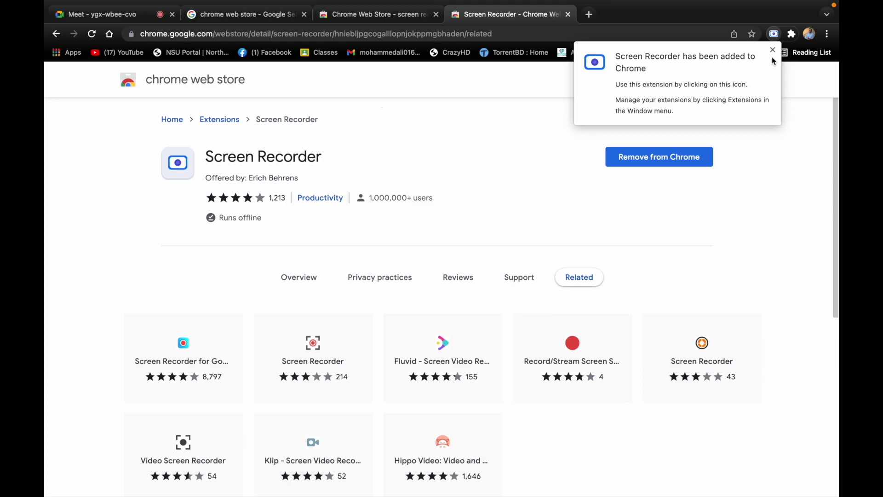
pyautogui.click(772, 50)
# Pin Screen Recorder to the toolbar and return to the Google Meet tab
pyautogui.click(791, 34)
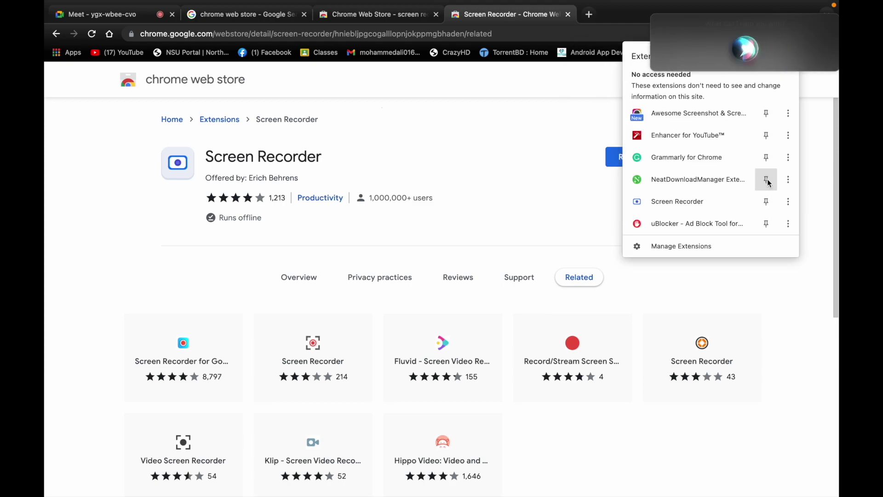
pyautogui.click(572, 154)
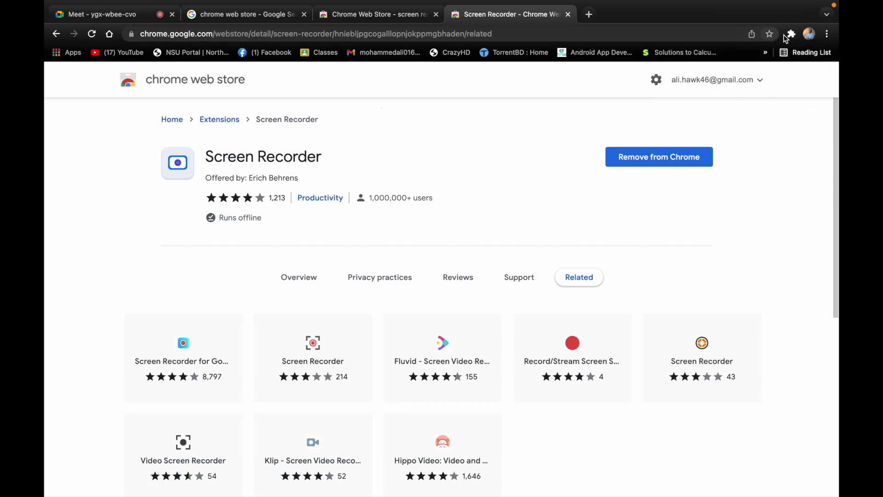
pyautogui.click(789, 35)
pyautogui.click(786, 203)
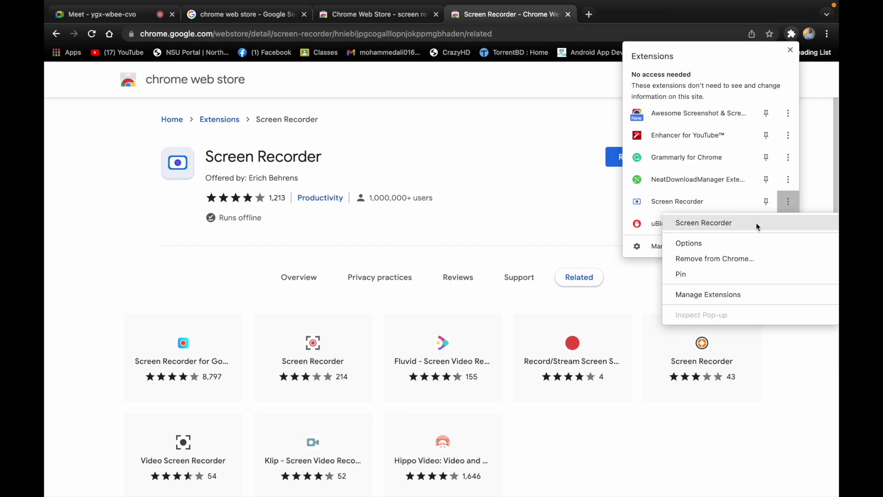
pyautogui.click(715, 272)
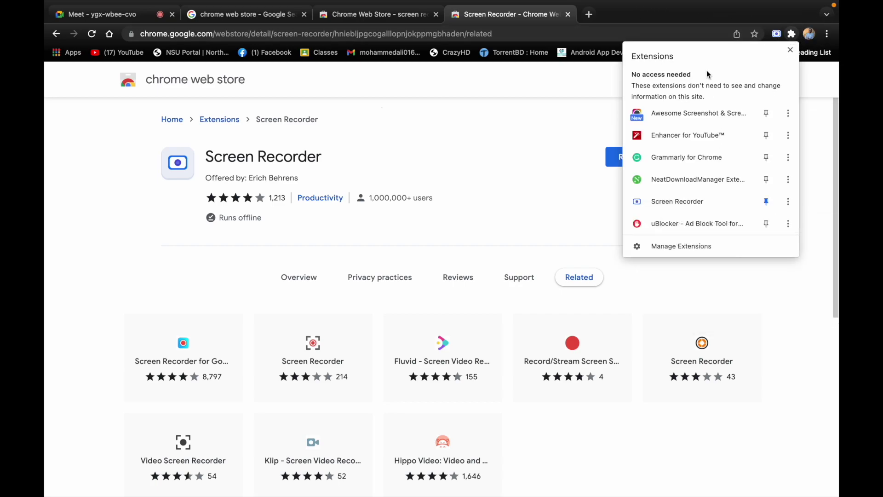
pyautogui.click(569, 121)
pyautogui.click(102, 14)
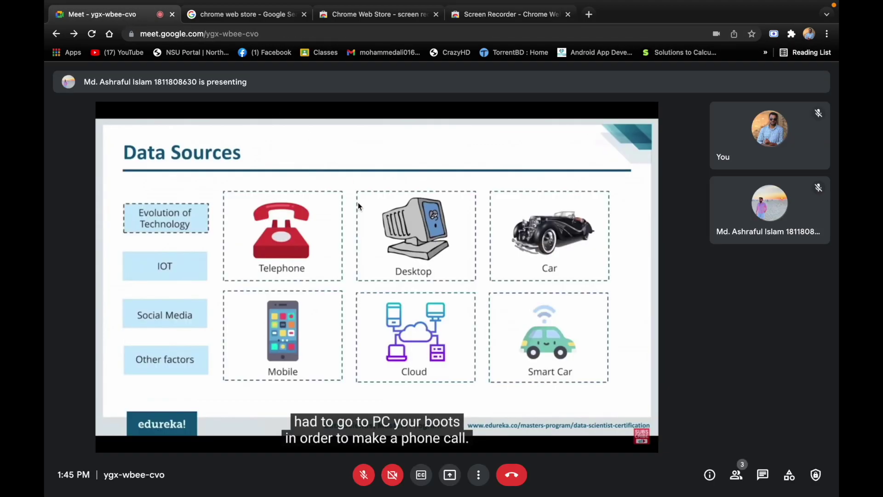
# Launch the pinned Screen Recorder extension to reach SCRE.IO's capture options
pyautogui.click(774, 36)
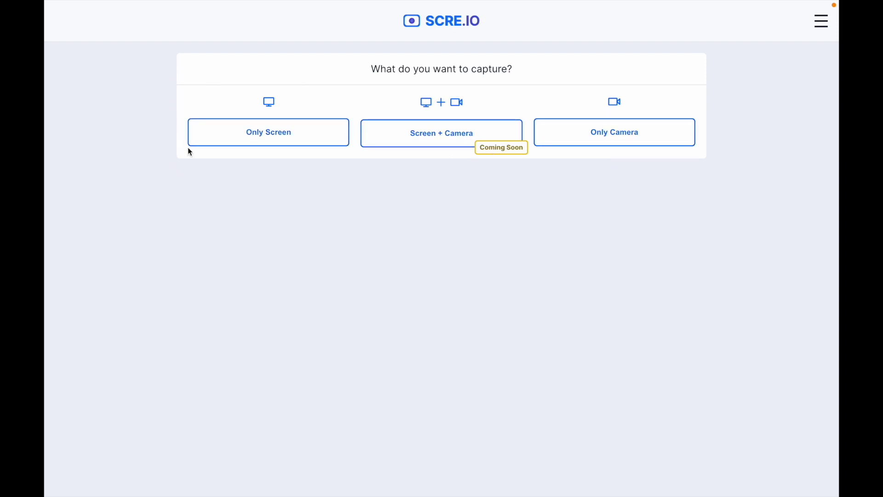
# Choose Only Screen capture with System audio
pyautogui.click(276, 134)
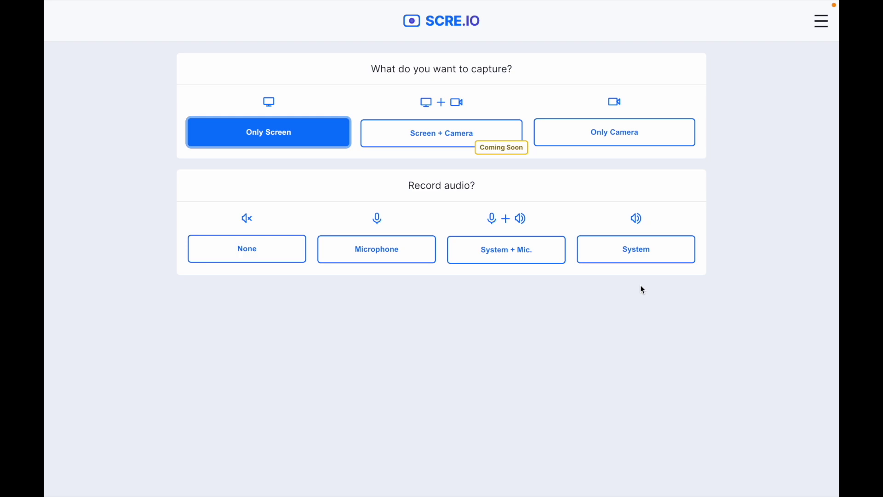
pyautogui.click(641, 260)
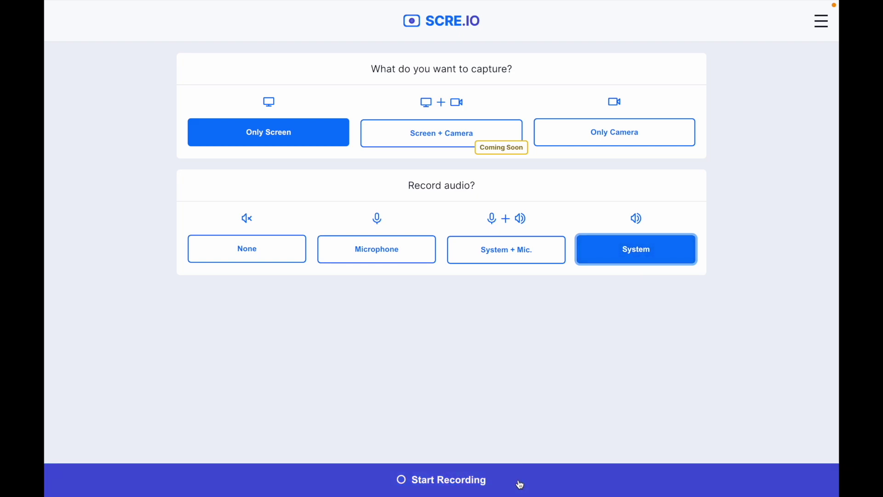
# Start recording and pick the Google Meet tab from the Chrome Tab share list
pyautogui.click(520, 483)
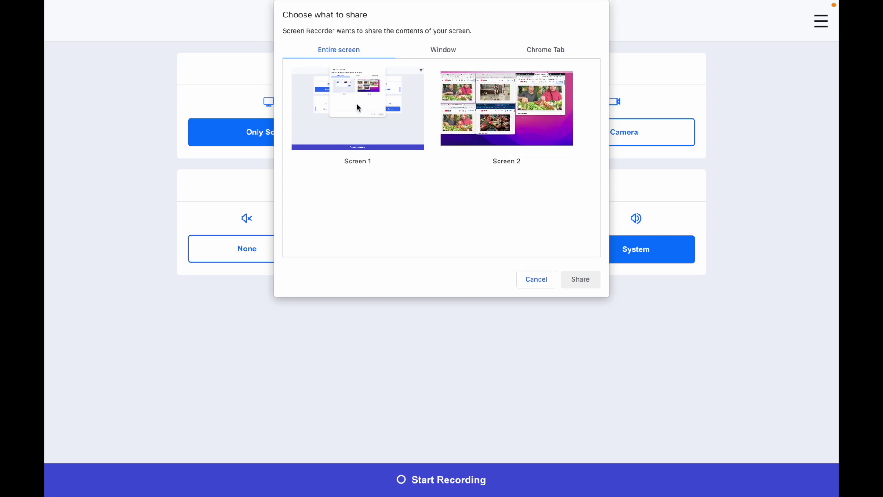
pyautogui.click(437, 49)
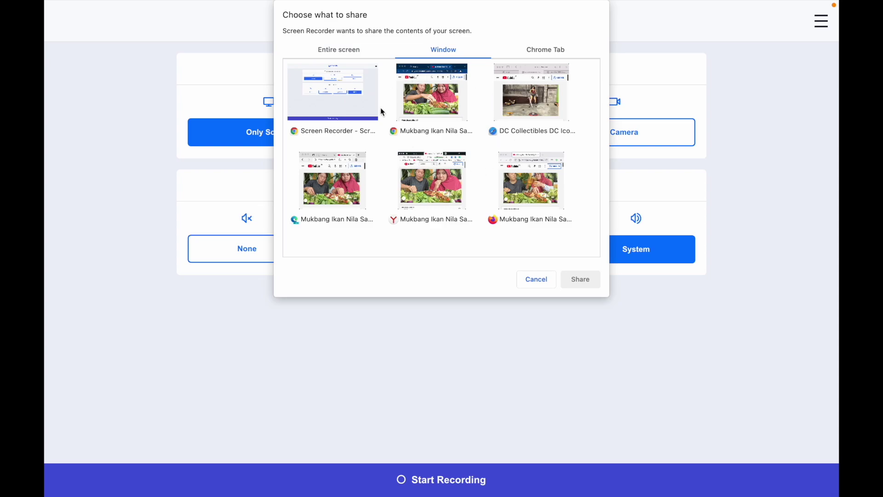
pyautogui.click(532, 51)
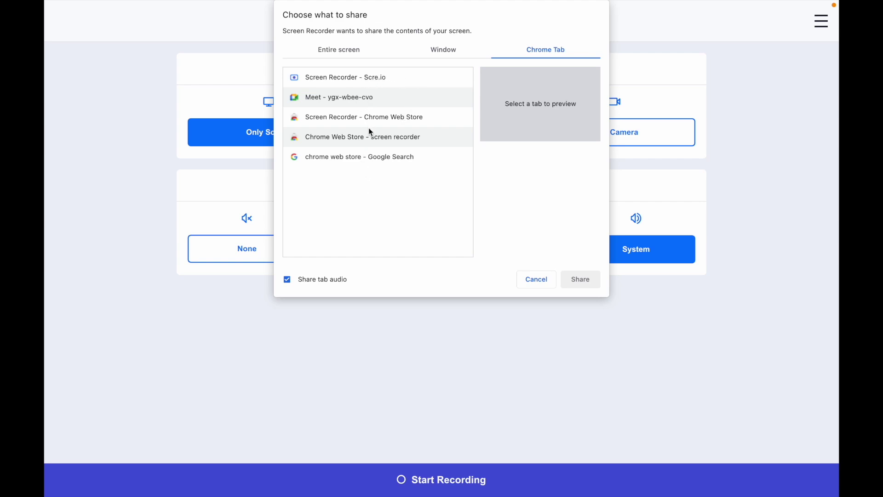
pyautogui.click(368, 103)
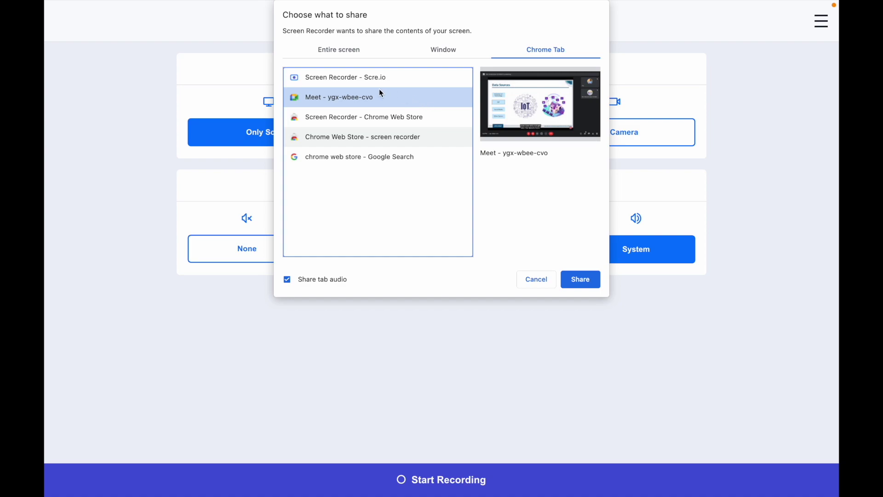
# Share the Meet tab to begin recording and switch to the recorder's live preview
pyautogui.click(590, 287)
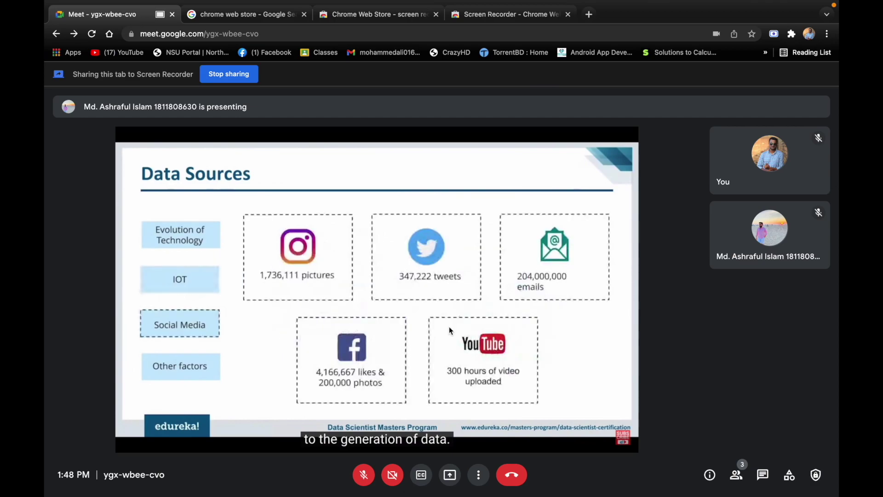
pyautogui.hotkey('ctrl', 'Right')
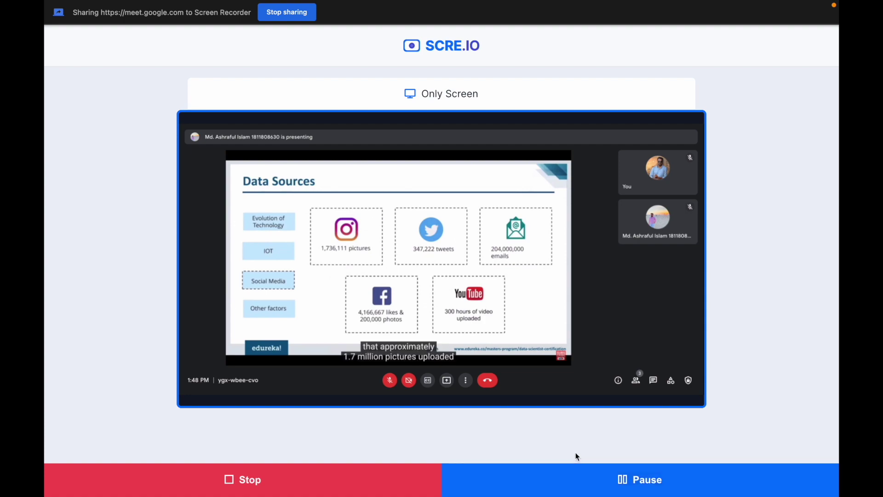
# Pause and resume the recording, then return to the full-screen meeting
pyautogui.click(578, 482)
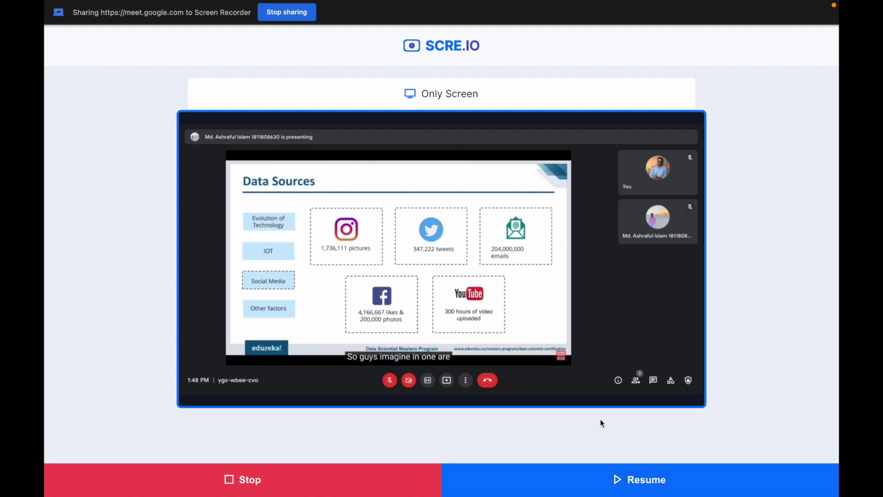
pyautogui.click(596, 483)
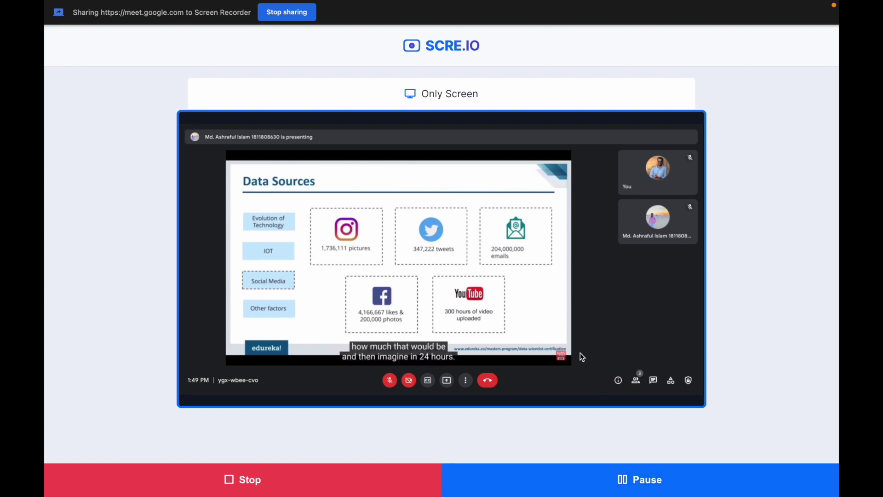
pyautogui.hotkey('ctrl', 'Left')
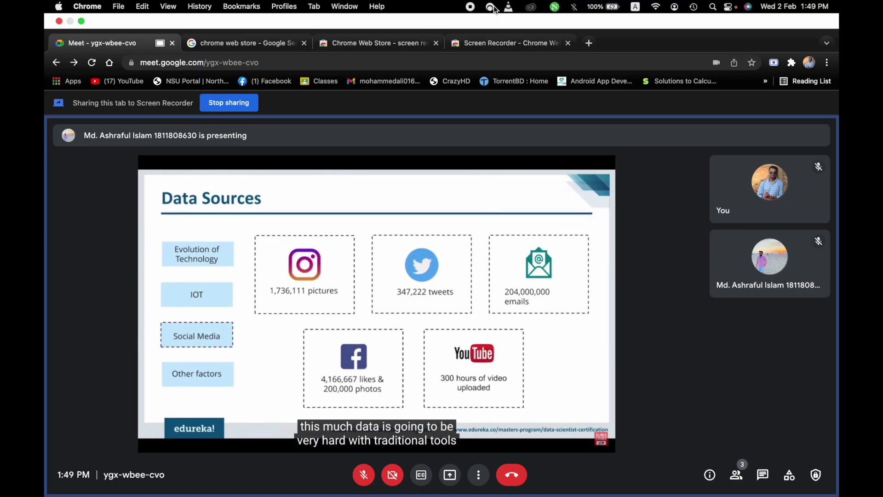
# Adjust Google Chrome's volume level in the per-app volume controls
pyautogui.click(493, 8)
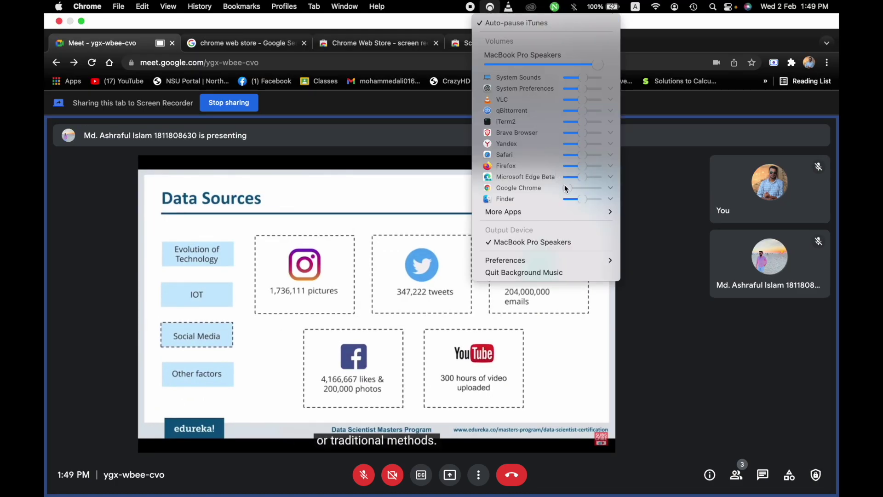
pyautogui.moveTo(565, 188); pyautogui.dragTo(593, 188)
pyautogui.press('Escape')
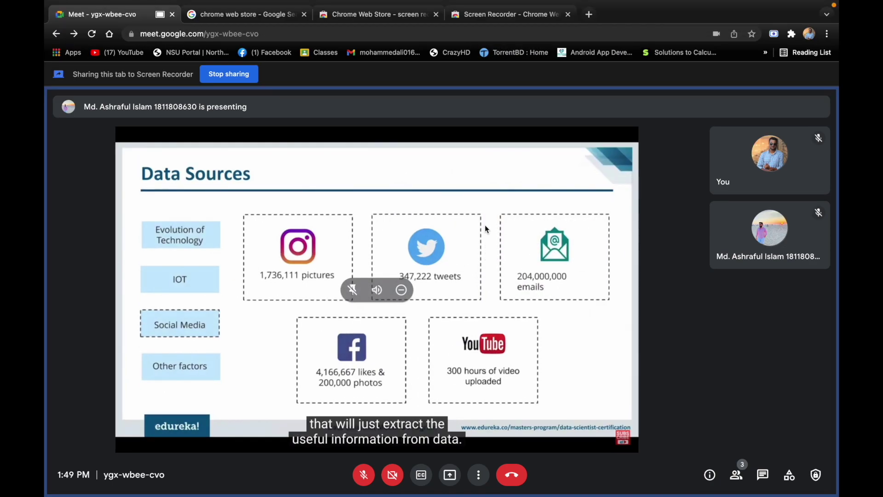
pyautogui.moveTo(516, 11)
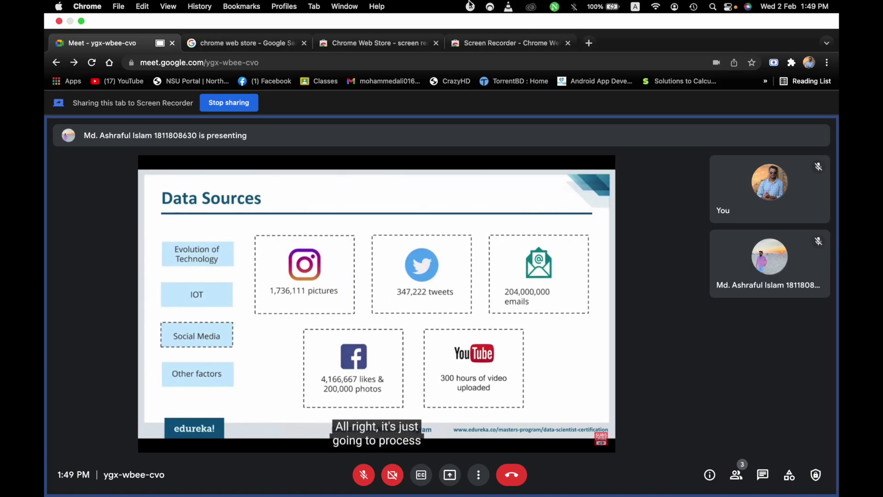
pyautogui.click(490, 7)
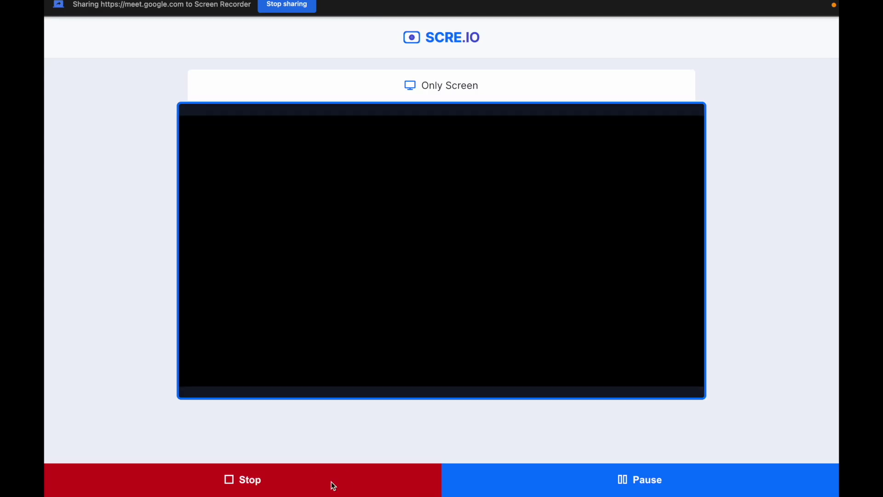
# Stop the recording and dismiss the Congratulations notice
pyautogui.click(334, 486)
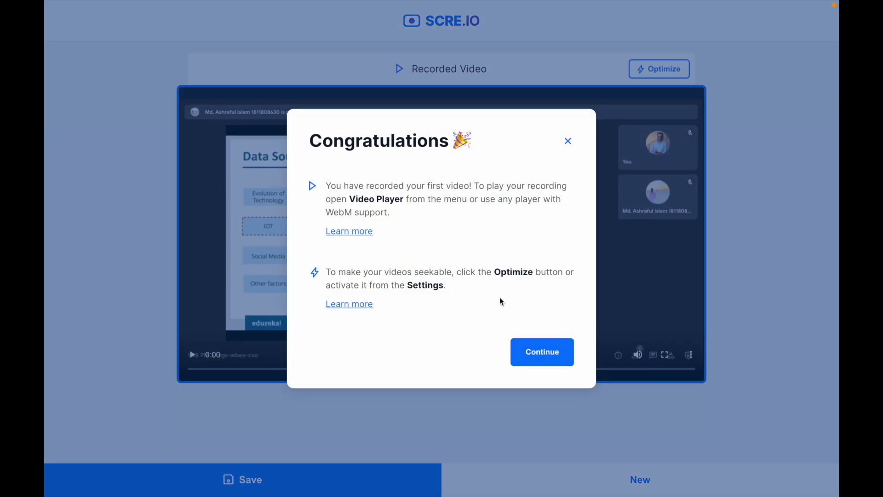
pyautogui.click(527, 346)
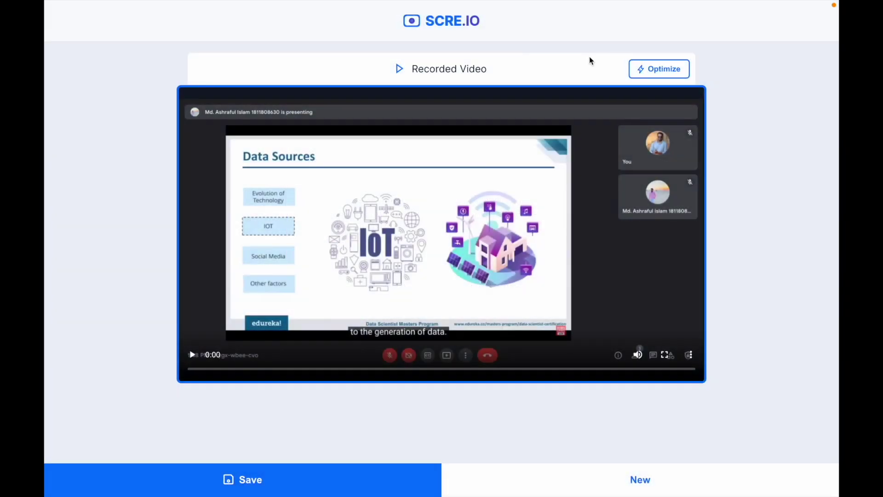
# Optimize the recorded video, play it from about 0:21, and save it as screen-capture.webm
pyautogui.click(643, 70)
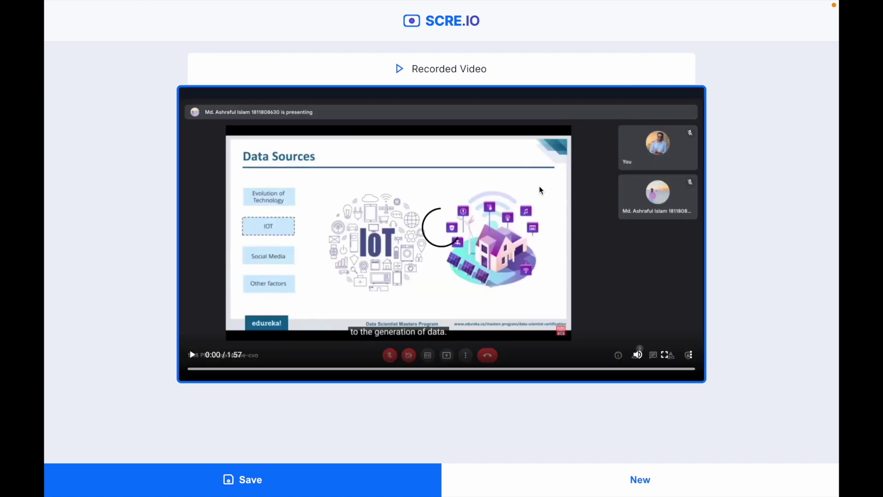
pyautogui.click(192, 354)
pyautogui.click(279, 368)
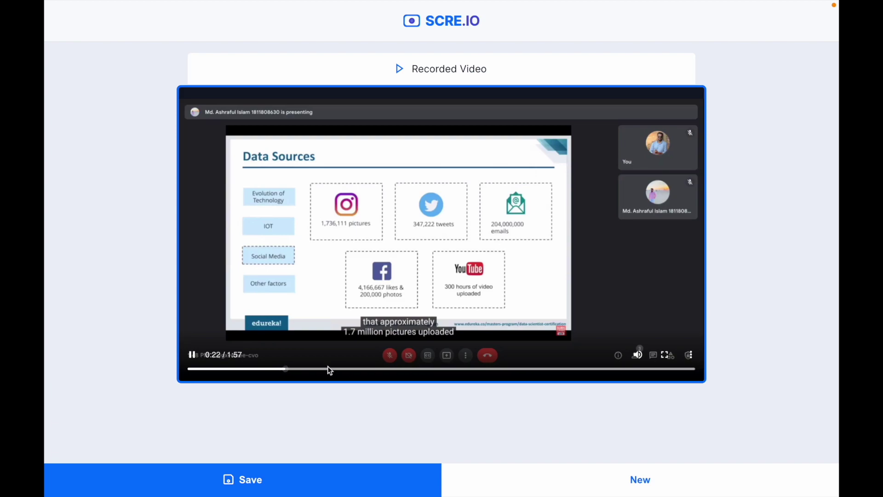
pyautogui.click(244, 477)
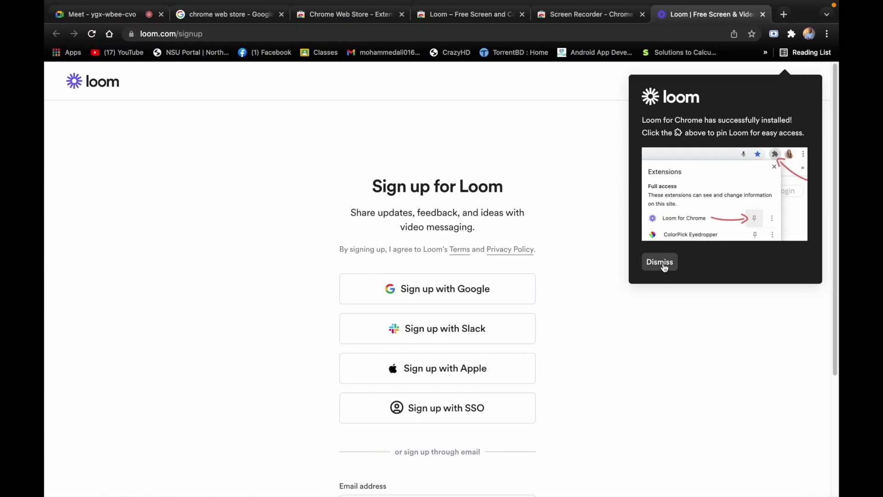
# Dismiss the Loom installed notice and pin Loom to the toolbar from the Extensions menu
pyautogui.click(665, 261)
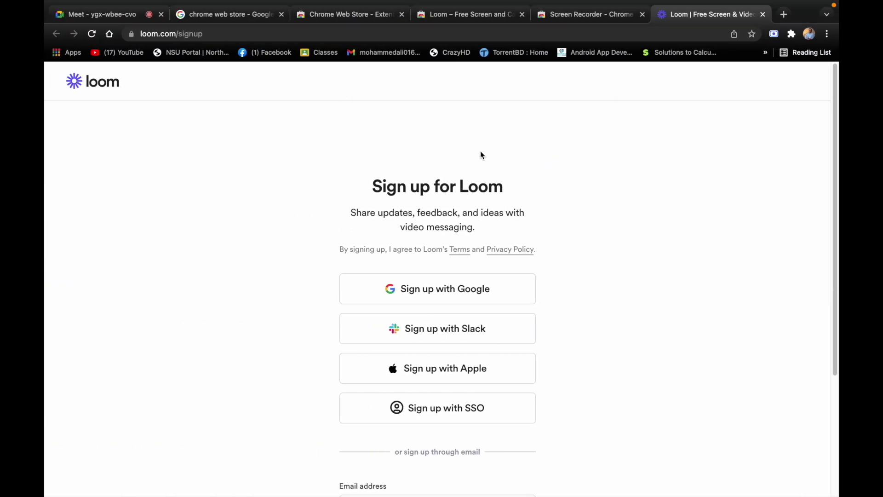
pyautogui.click(478, 15)
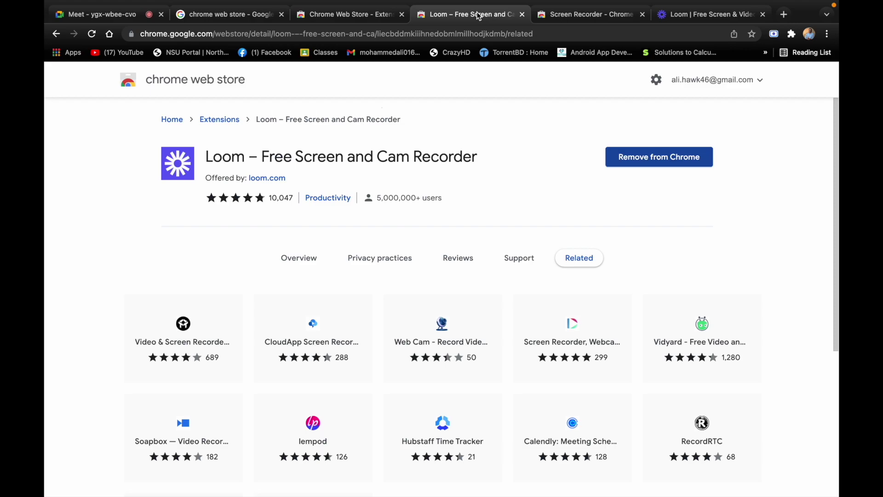
pyautogui.click(791, 34)
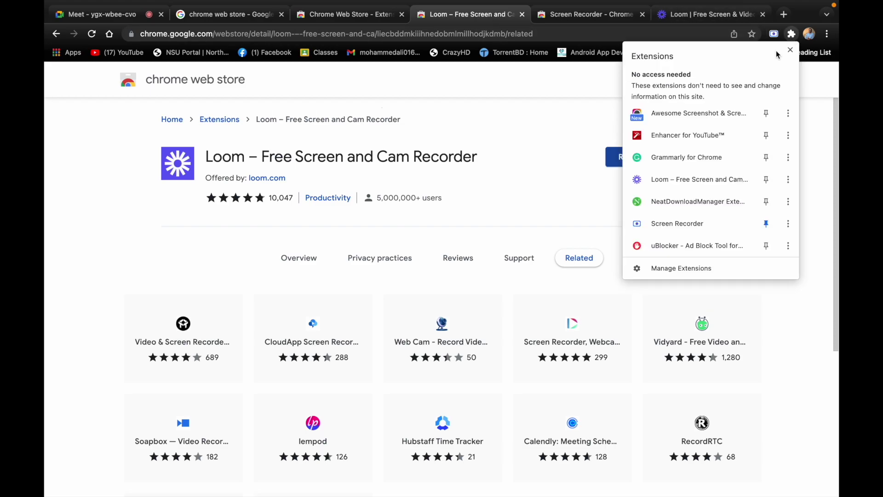
pyautogui.click(759, 184)
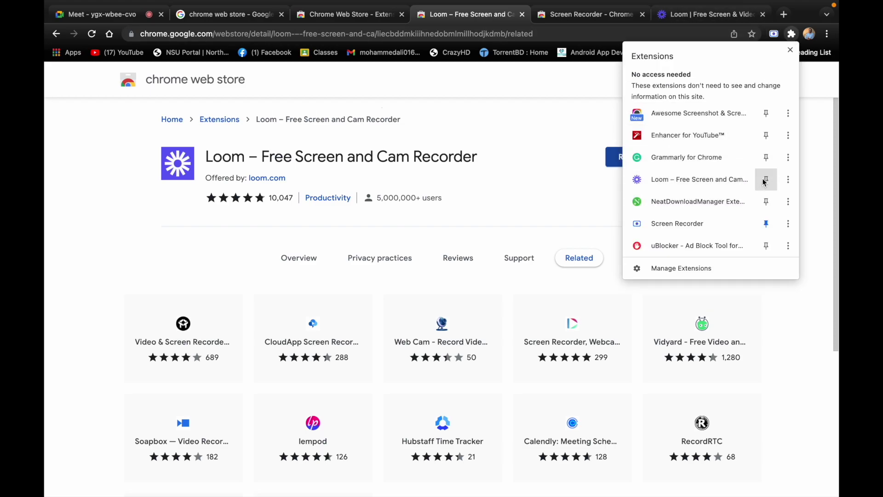
pyautogui.click(586, 95)
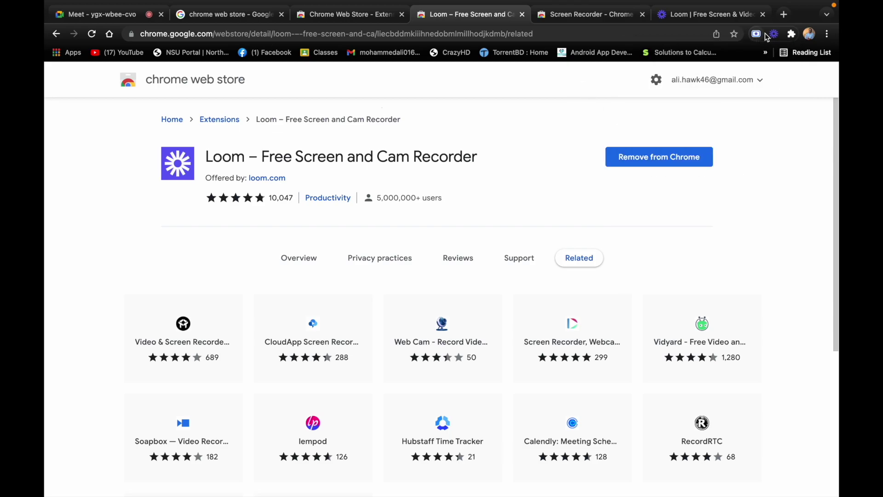
# Check Loom's sign-in options, then switch to the Screen Recorder store page
pyautogui.click(774, 34)
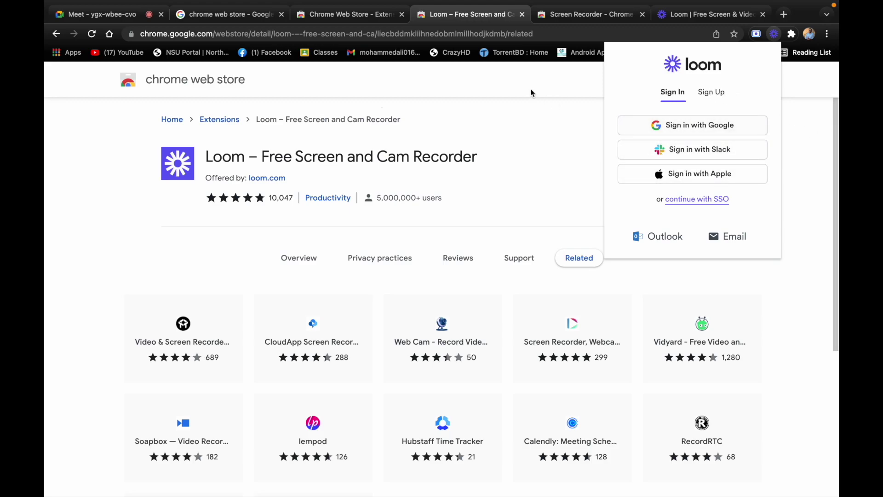
pyautogui.click(593, 110)
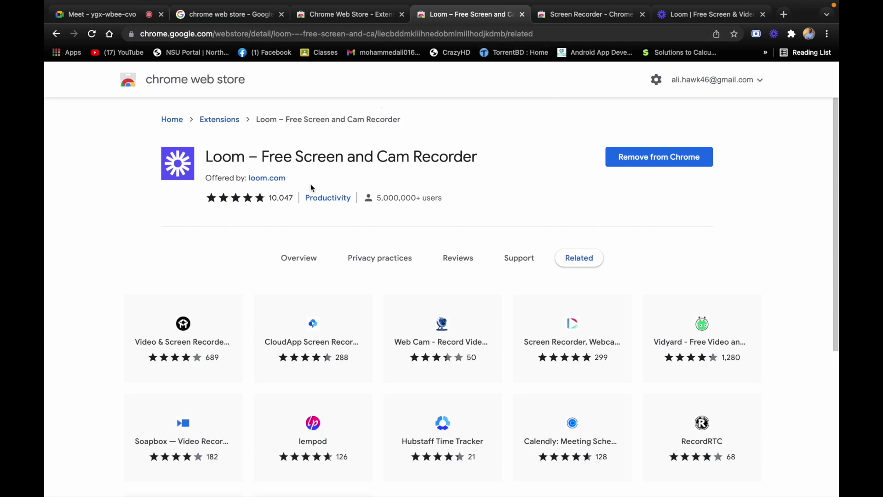
pyautogui.click(558, 20)
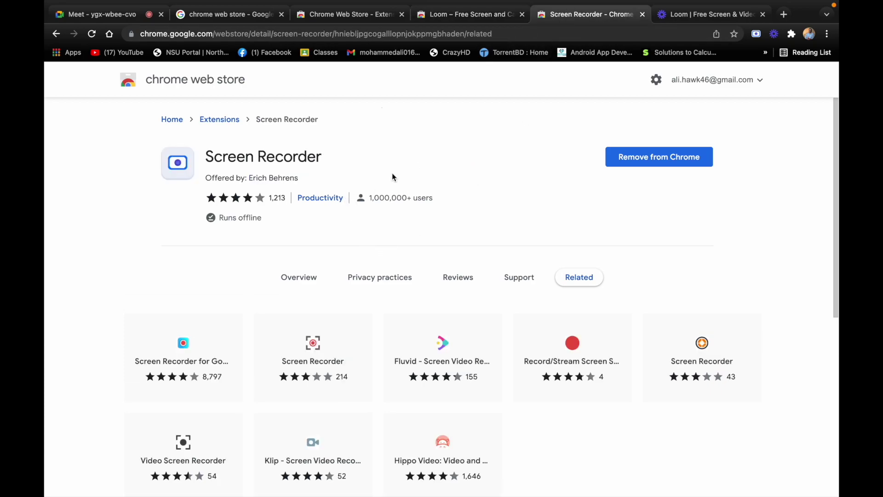
# Return to the Loom store tab, then switch to the macOS desktop space with Ctrl+Left
pyautogui.click(492, 21)
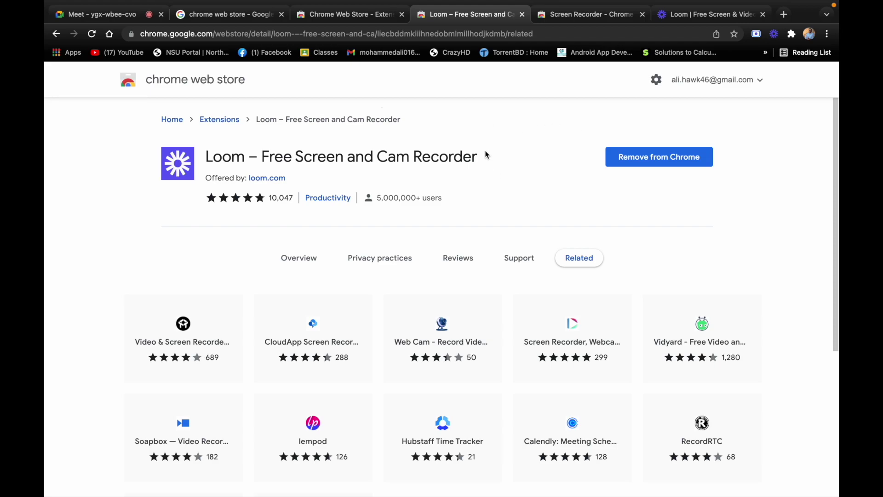
pyautogui.hotkey('ctrl', 'Left')
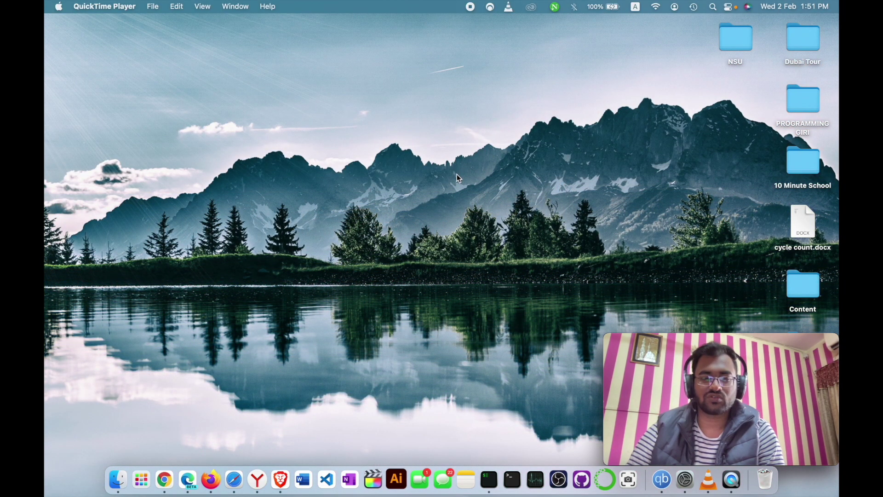
# Switch from the desktop space back to full-screen Chrome with Ctrl+Right
pyautogui.hotkey('ctrl', 'Right')
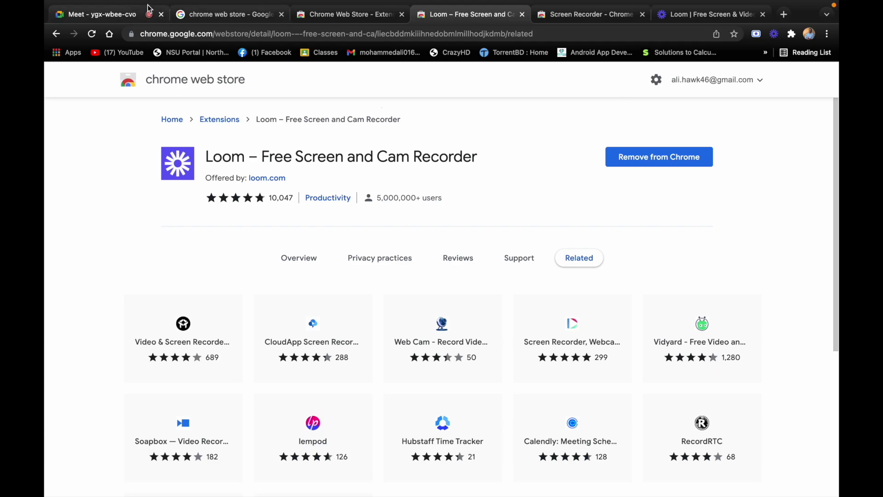
# Switch to the Google Meet tab showing the shared Data Sources slide
pyautogui.click(122, 11)
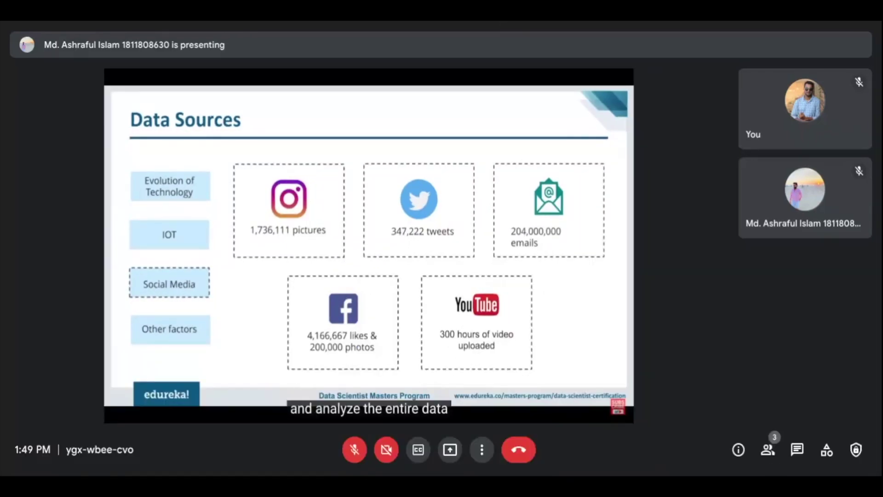
pyautogui.moveTo(424, 128)
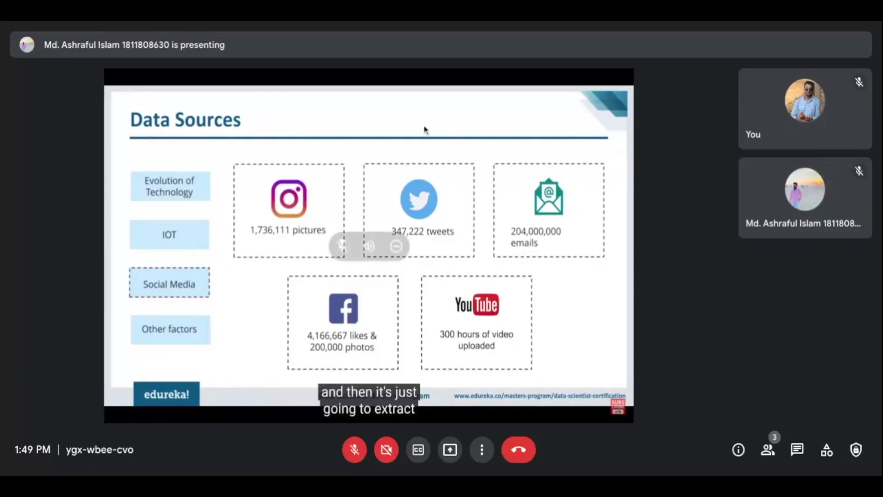